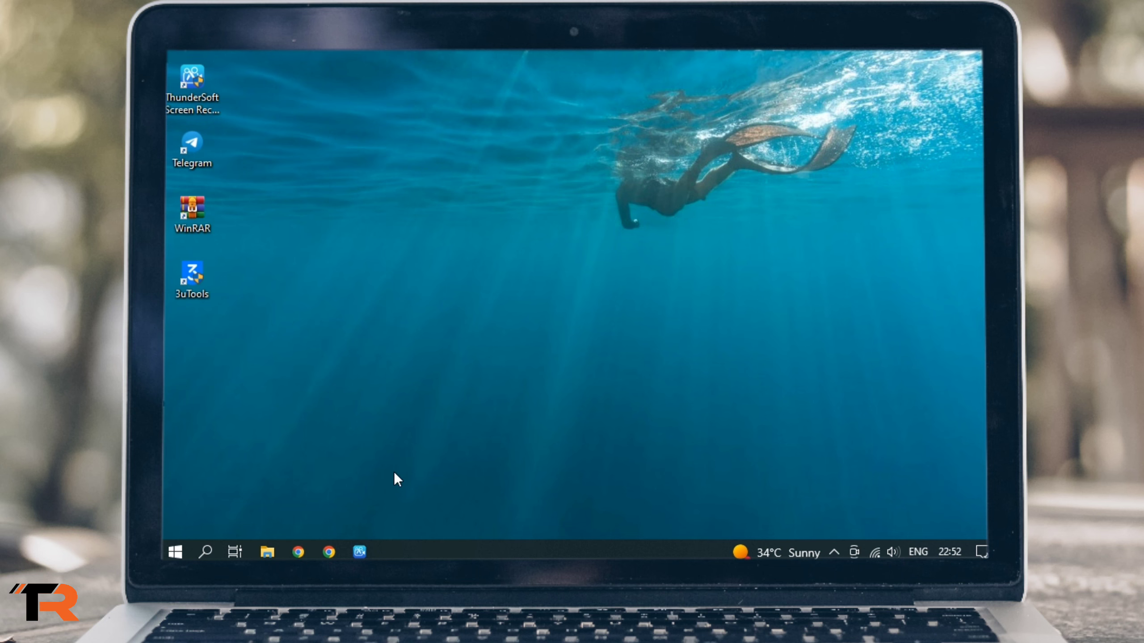
Open the win 10 folder on Local Disk (D:) in File Explorer and check the Windows disc image file
{"action": "left_click", "coordinate": [268, 552]}
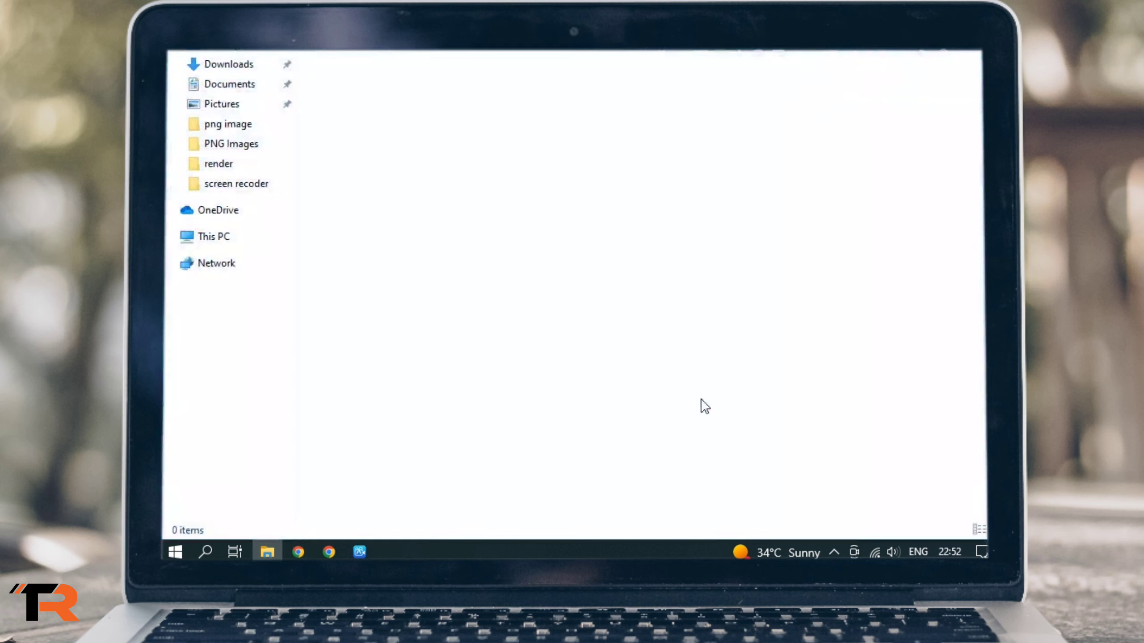
{"action": "left_click", "coordinate": [245, 423]}
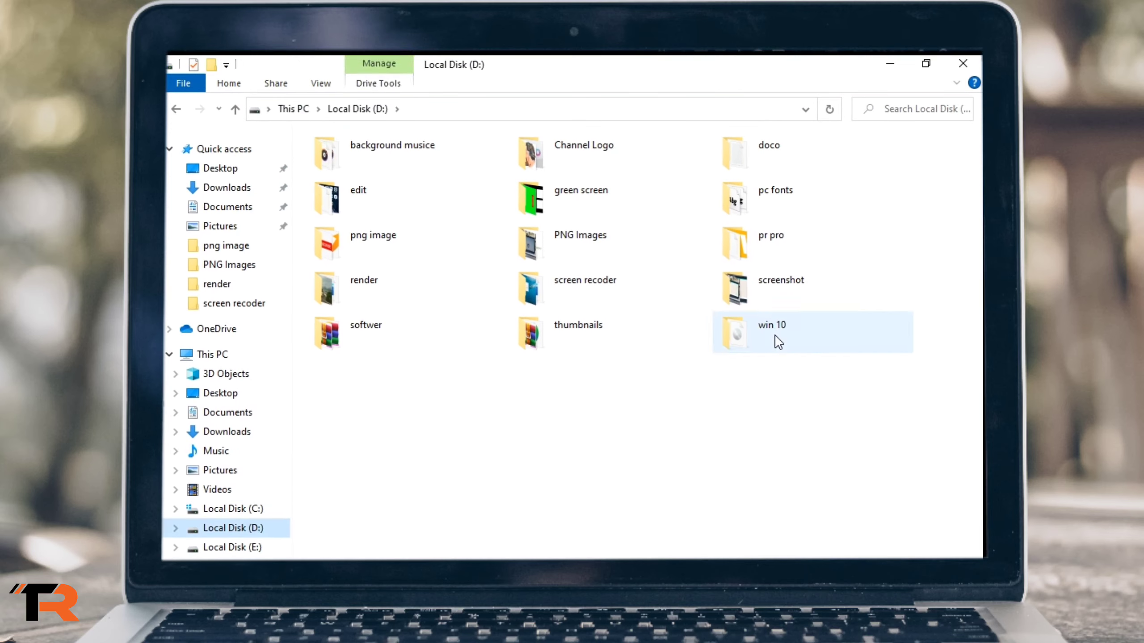
{"action": "double_click", "coordinate": [774, 221]}
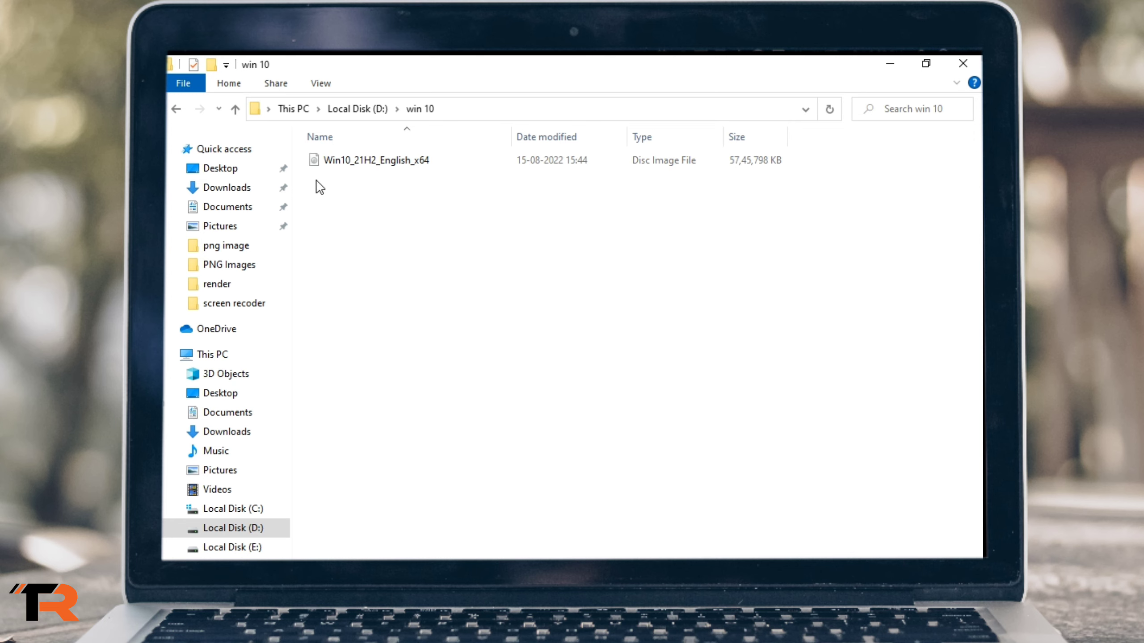
{"action": "mouse_move", "coordinate": [478, 172]}
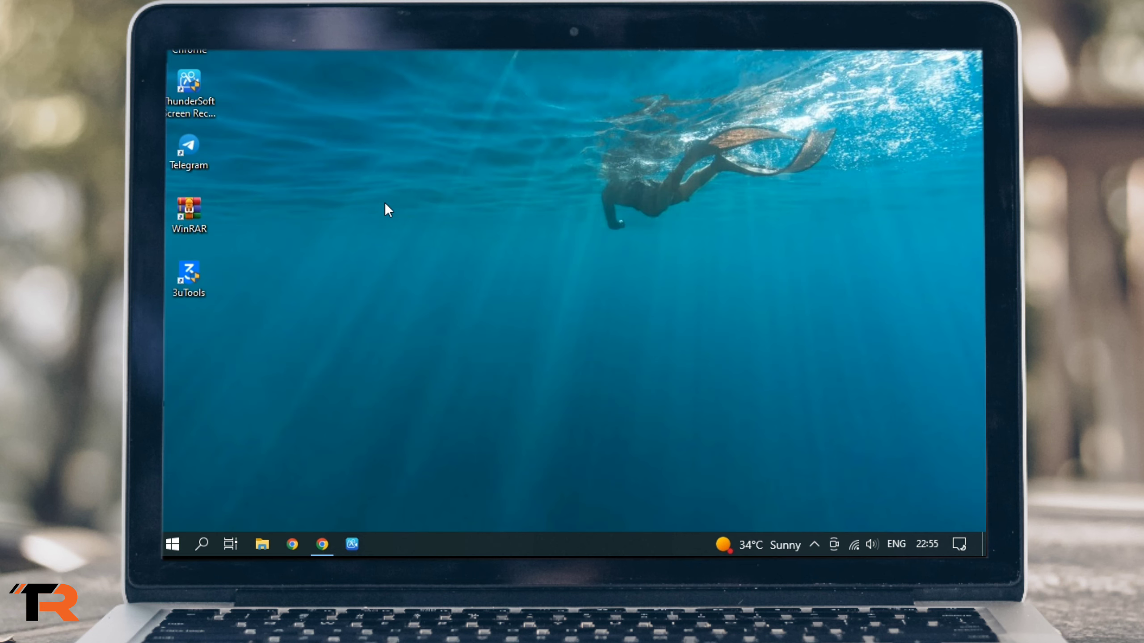
Switch to Chrome, search Google for rufus, and open the official rufus.ie website
{"action": "left_click", "coordinate": [325, 550]}
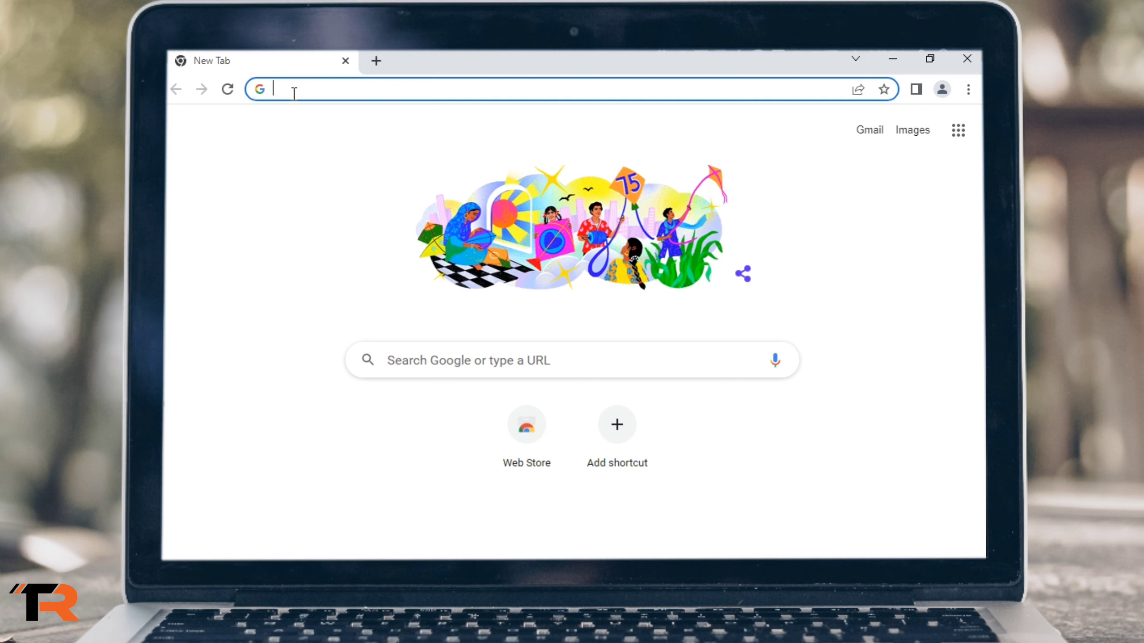
{"action": "left_click", "coordinate": [294, 94]}
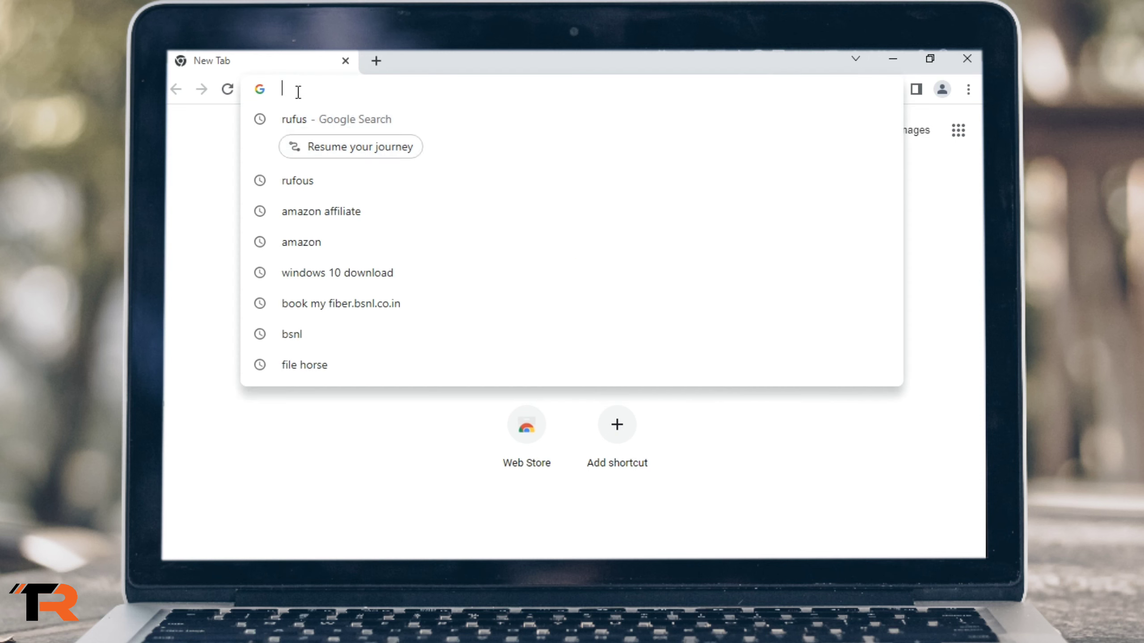
{"action": "type", "text": "ru"}
{"action": "key", "text": "Return"}
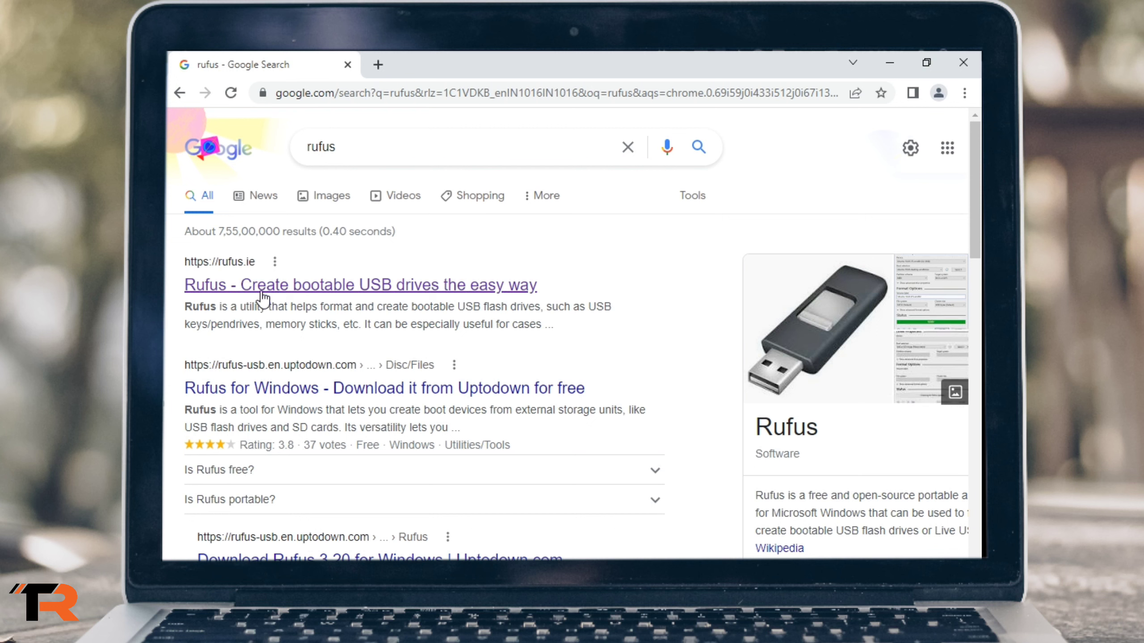
{"action": "left_click", "coordinate": [334, 289]}
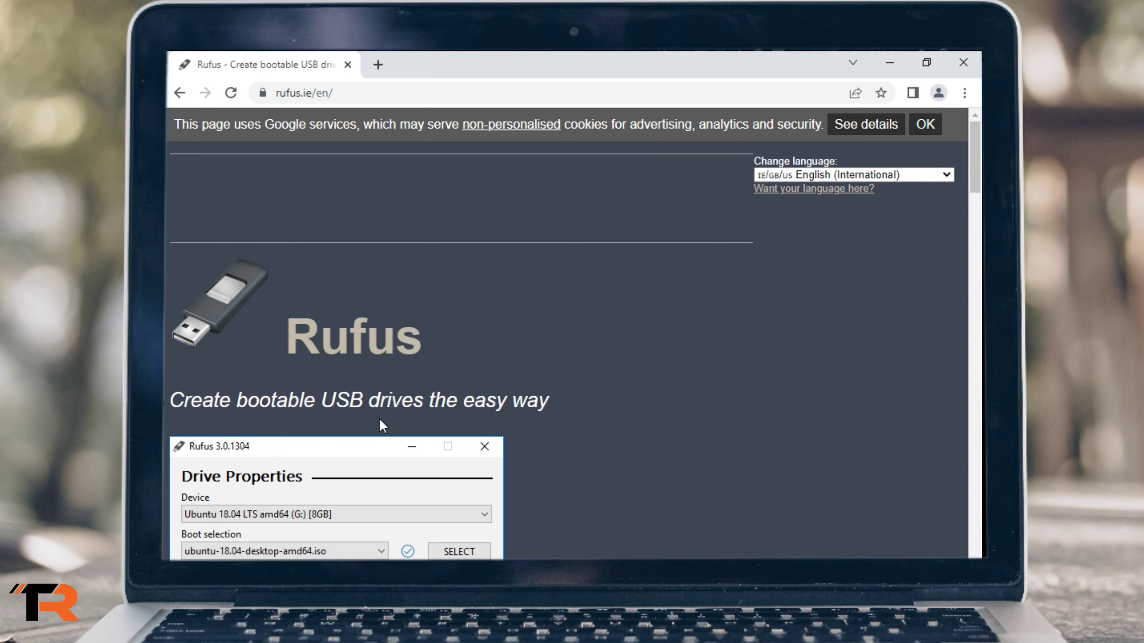
Download the standard Rufus 3.20 release from the Download section of the page
{"action": "scroll", "coordinate": [442, 428], "scroll_direction": "down", "scroll_amount": 15}
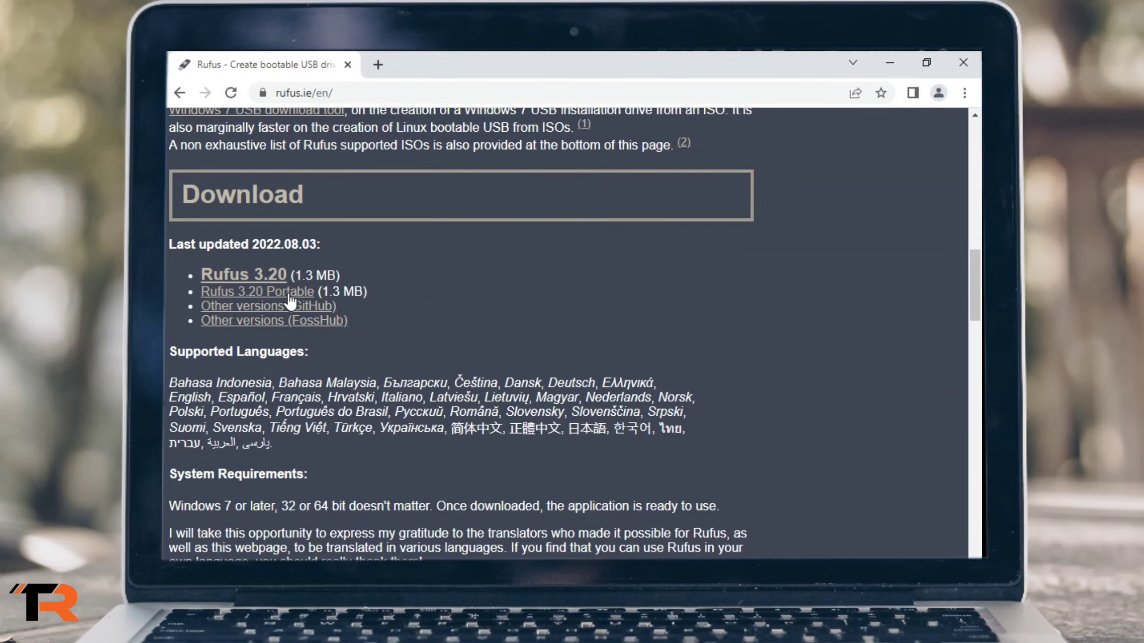
{"action": "left_click", "coordinate": [244, 282]}
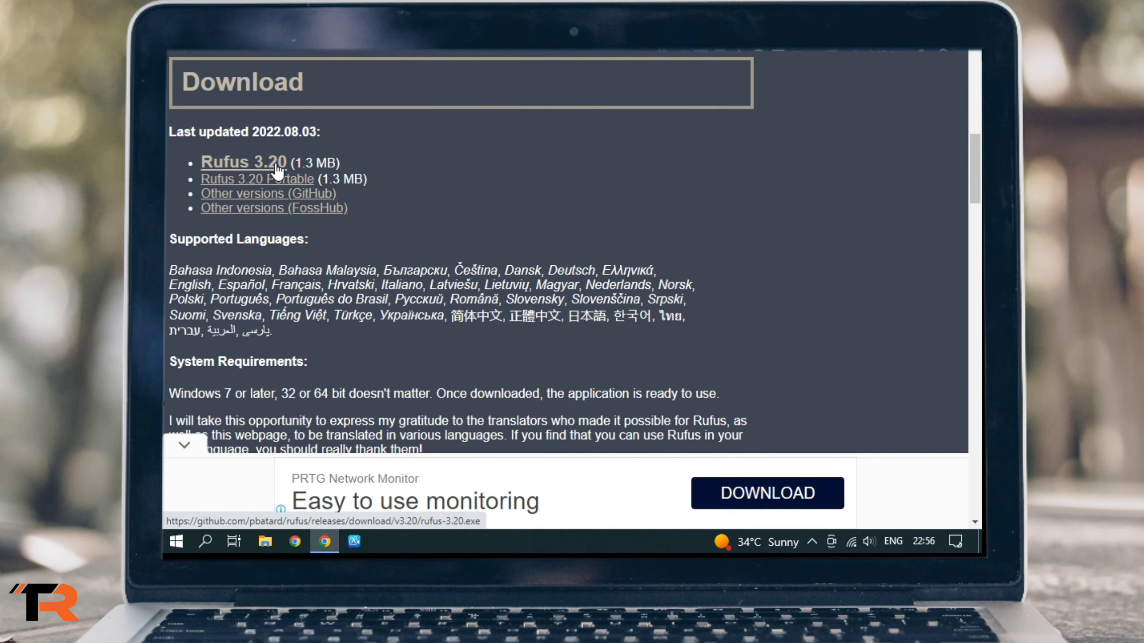
{"action": "left_click", "coordinate": [276, 167]}
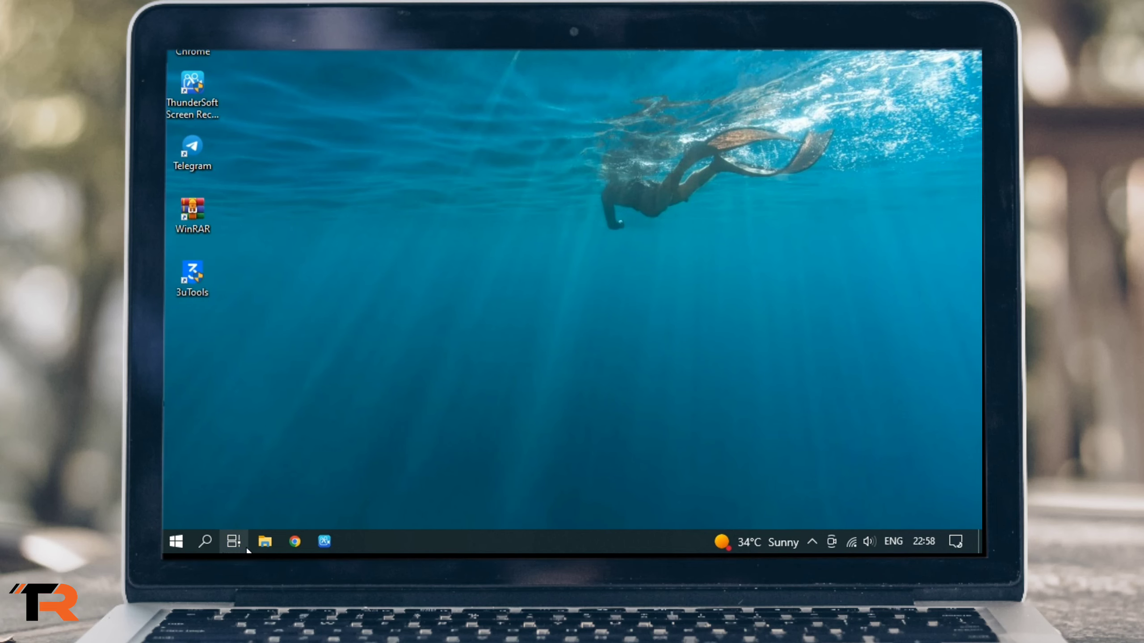
Run rufus-3.20 from the Downloads folder in File Explorer and allow it to check for updates online
{"action": "left_click", "coordinate": [265, 542]}
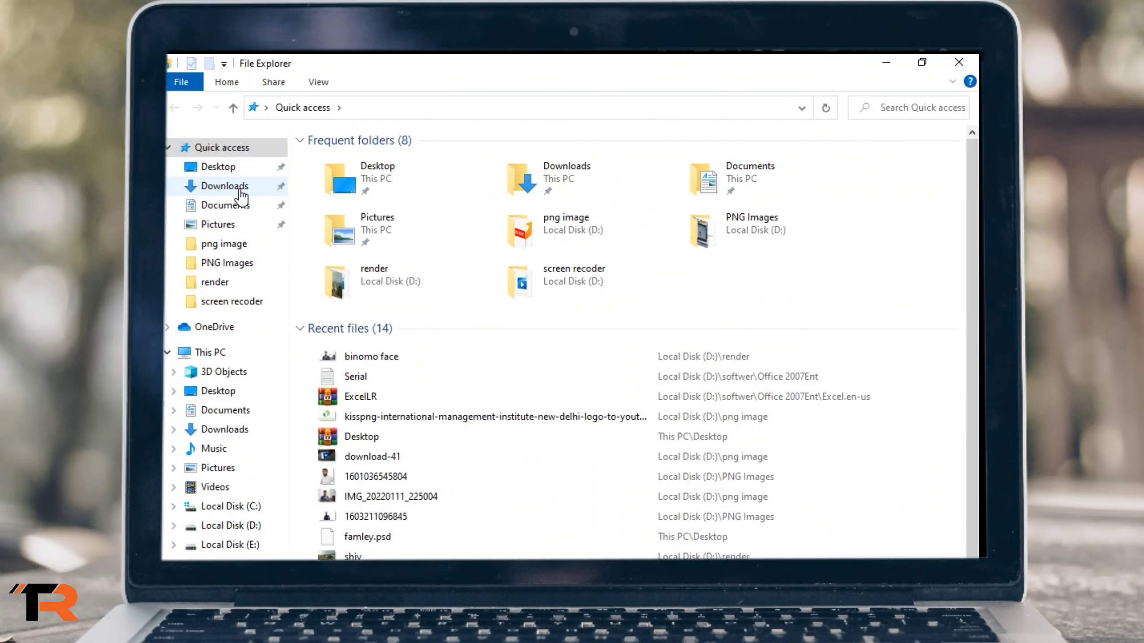
{"action": "left_click", "coordinate": [234, 187]}
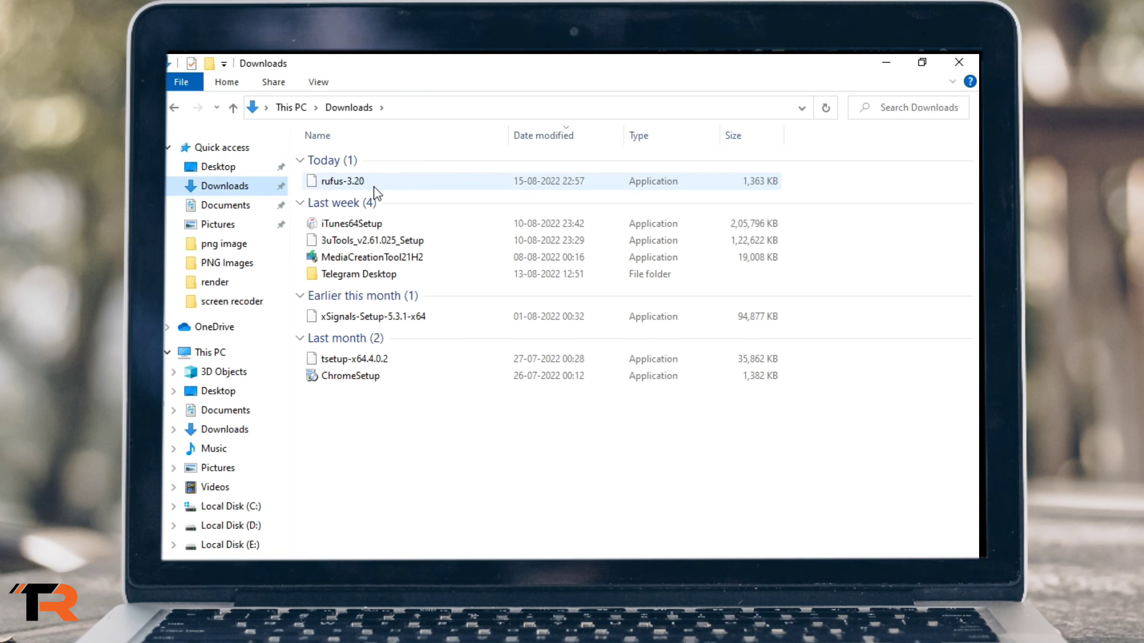
{"action": "double_click", "coordinate": [390, 182]}
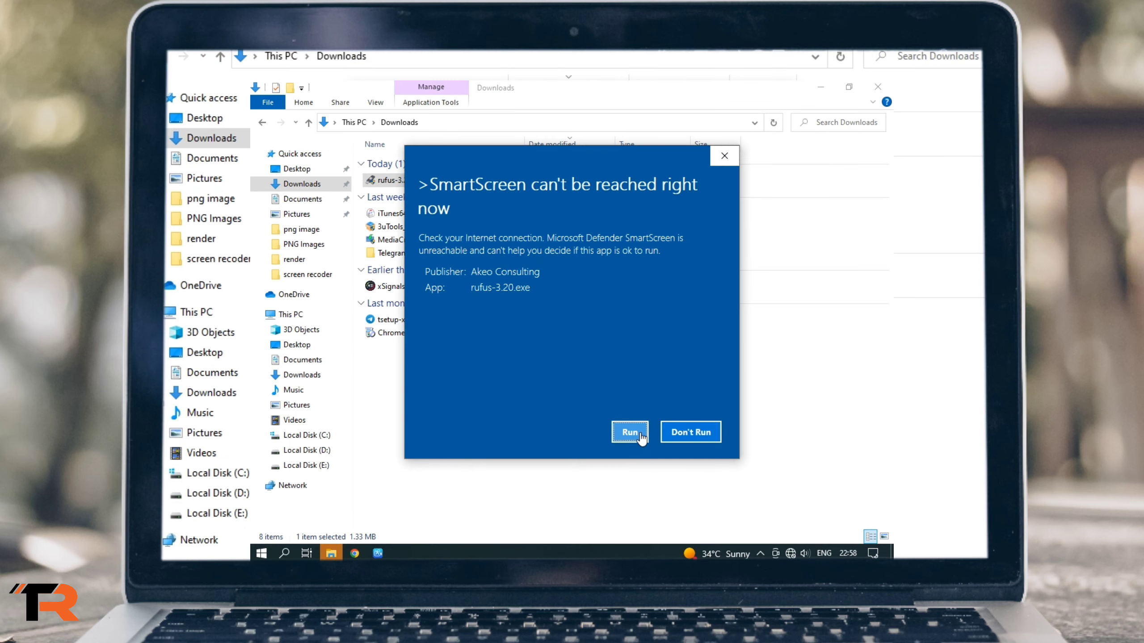
{"action": "left_click", "coordinate": [638, 433]}
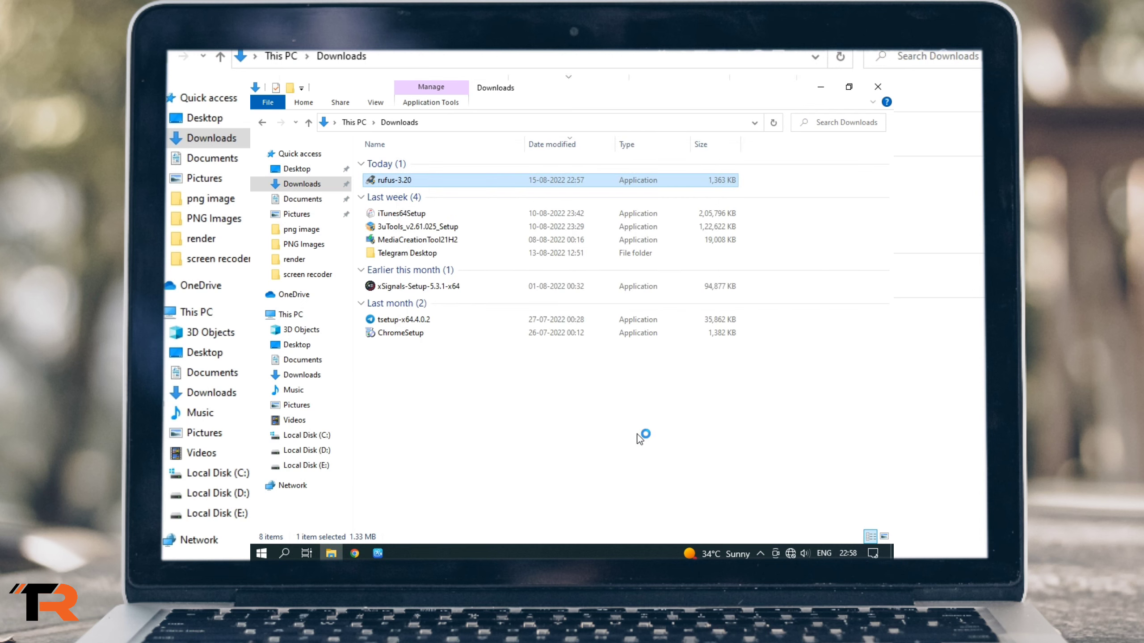
{"action": "left_click", "coordinate": [951, 58]}
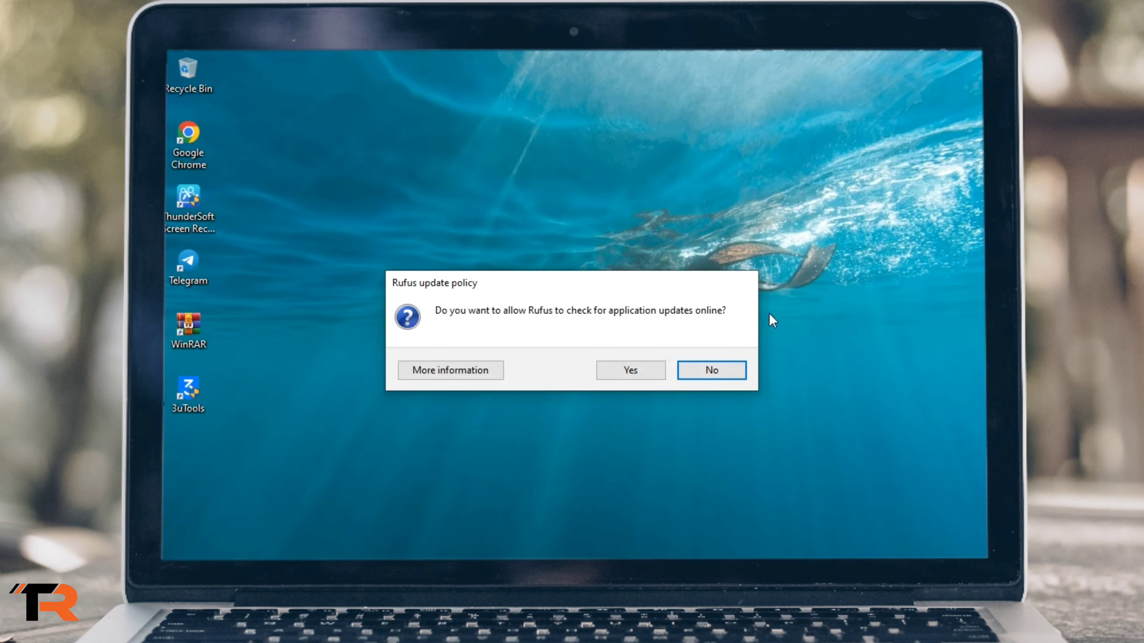
{"action": "left_click", "coordinate": [663, 374]}
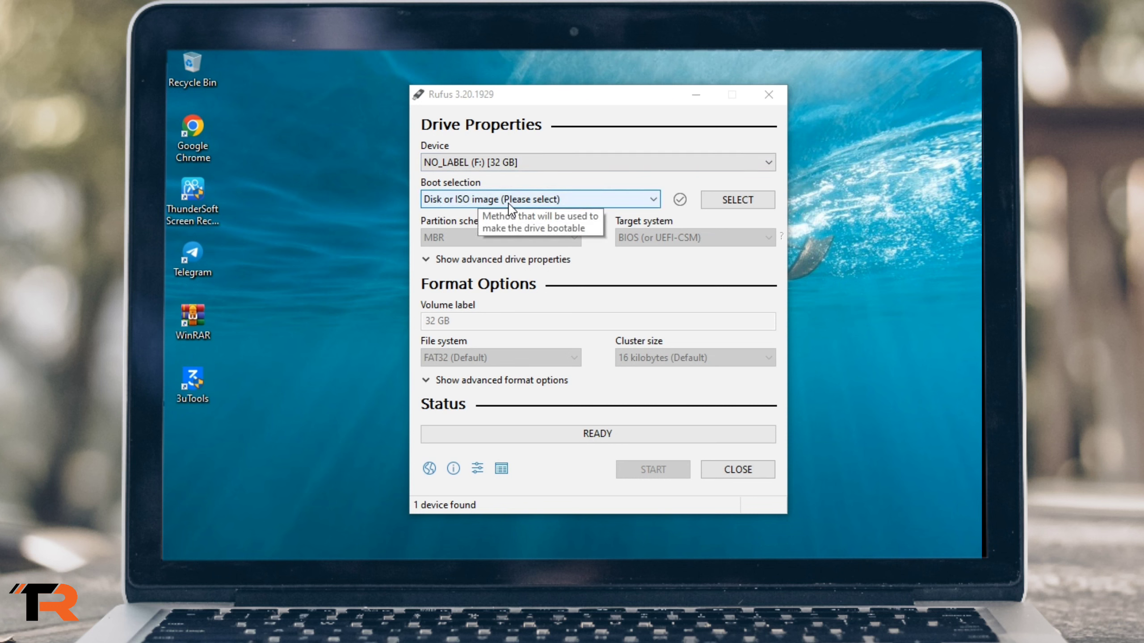
Set the boot selection to Disk or ISO image and load Win10_21H2_English_x64 from the win 10 folder on Local Disk (D:)
{"action": "left_click", "coordinate": [644, 201]}
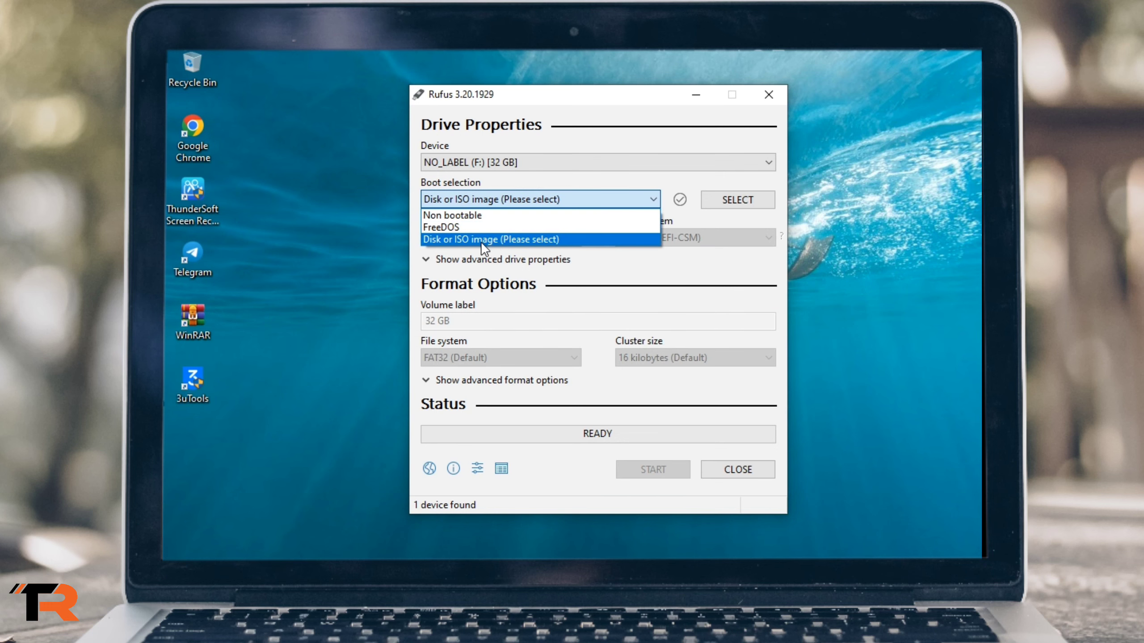
{"action": "left_click", "coordinate": [532, 238]}
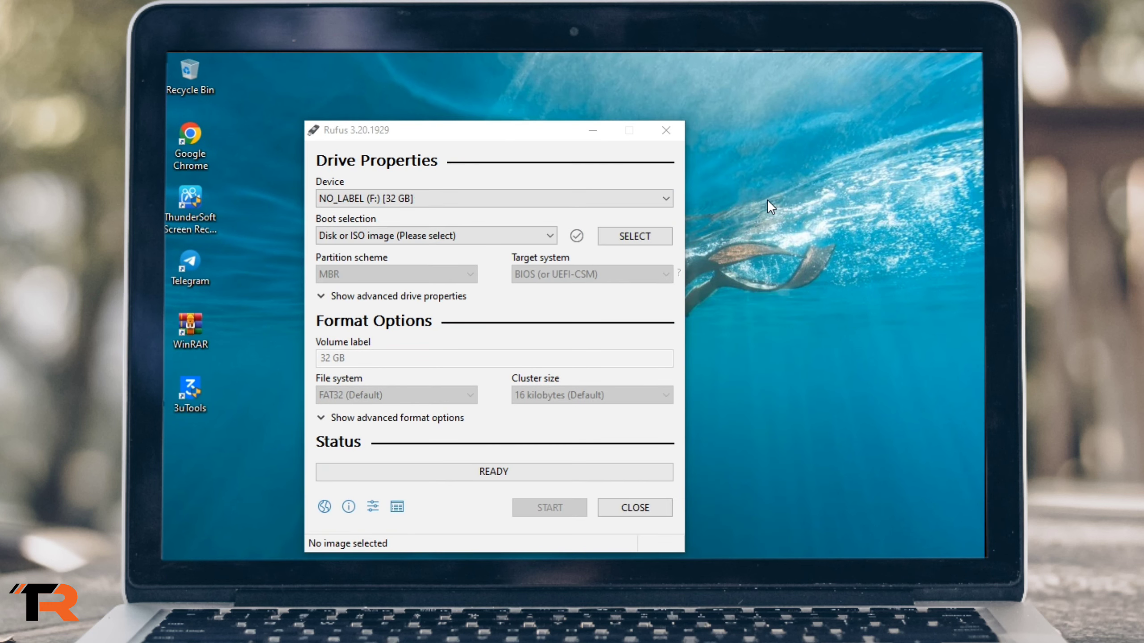
{"action": "left_click", "coordinate": [648, 239]}
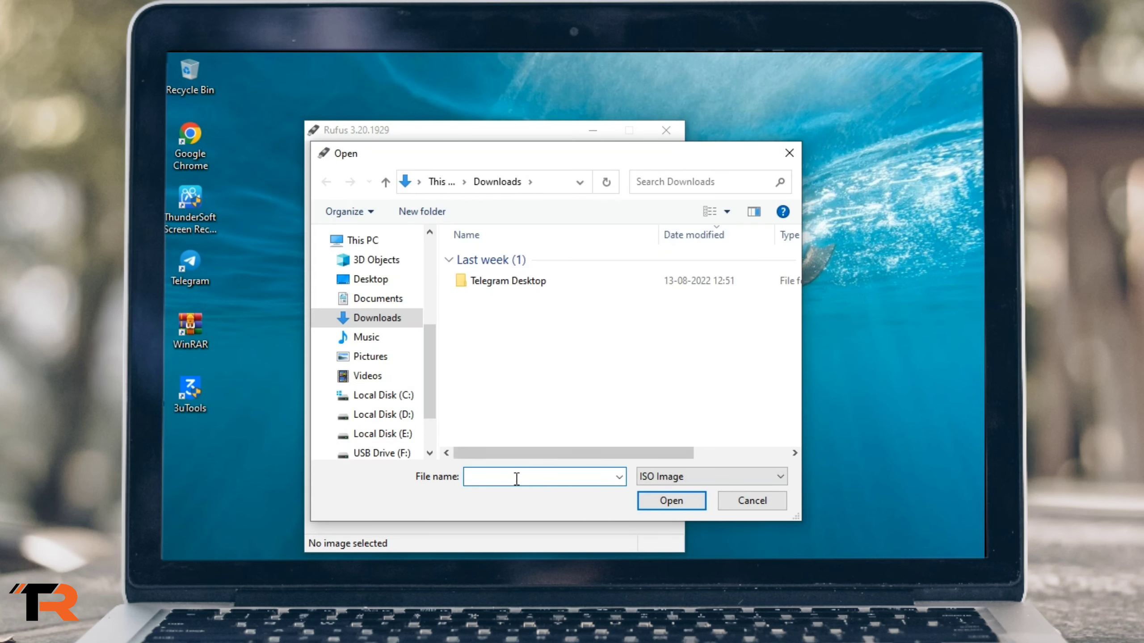
{"action": "left_click", "coordinate": [386, 416]}
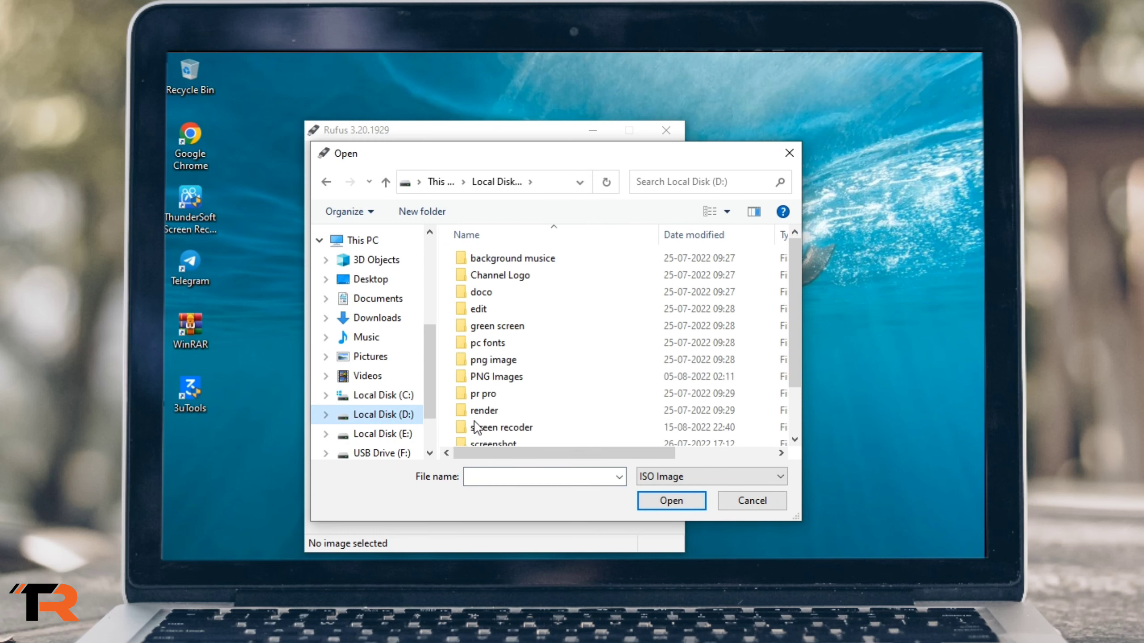
{"action": "left_click_drag", "start_coordinate": [795, 318], "coordinate": [796, 360]}
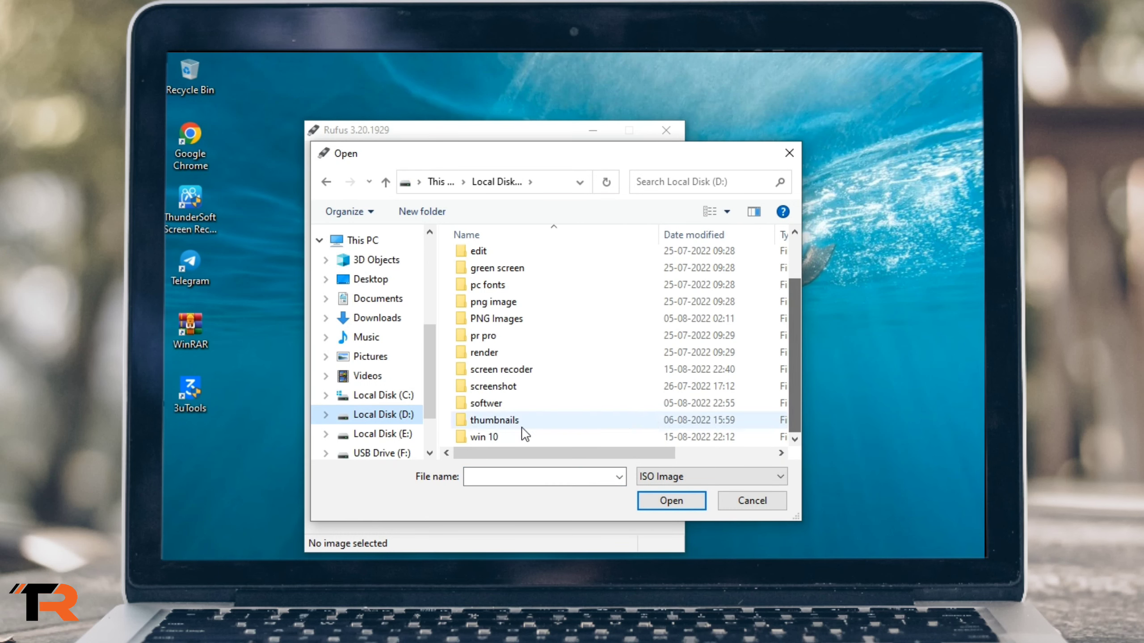
{"action": "double_click", "coordinate": [473, 437]}
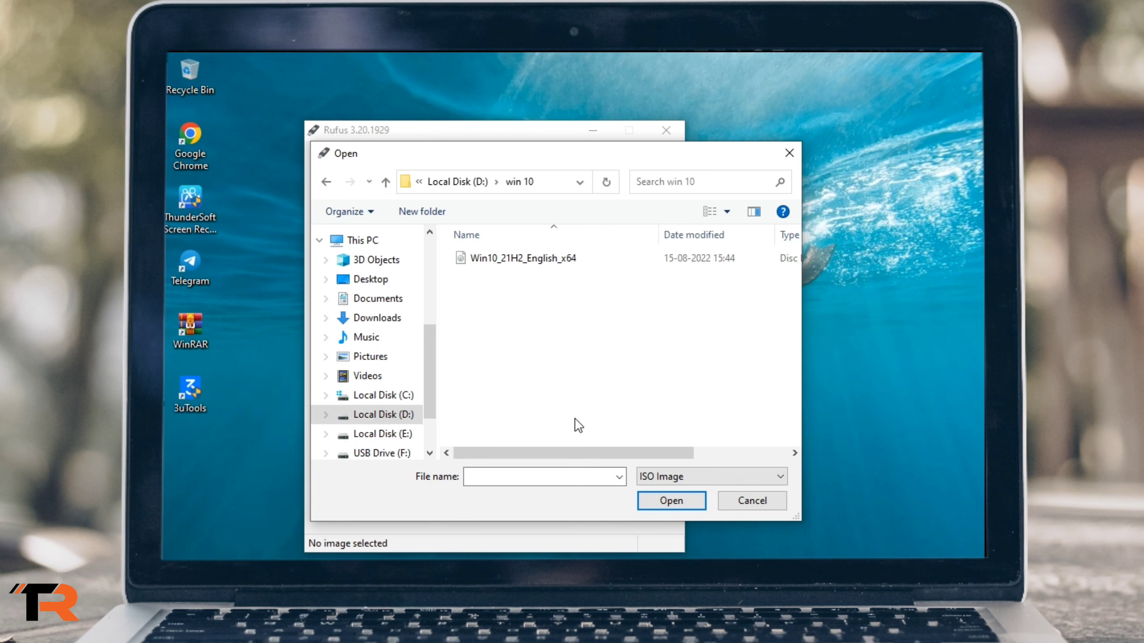
{"action": "left_click", "coordinate": [520, 266]}
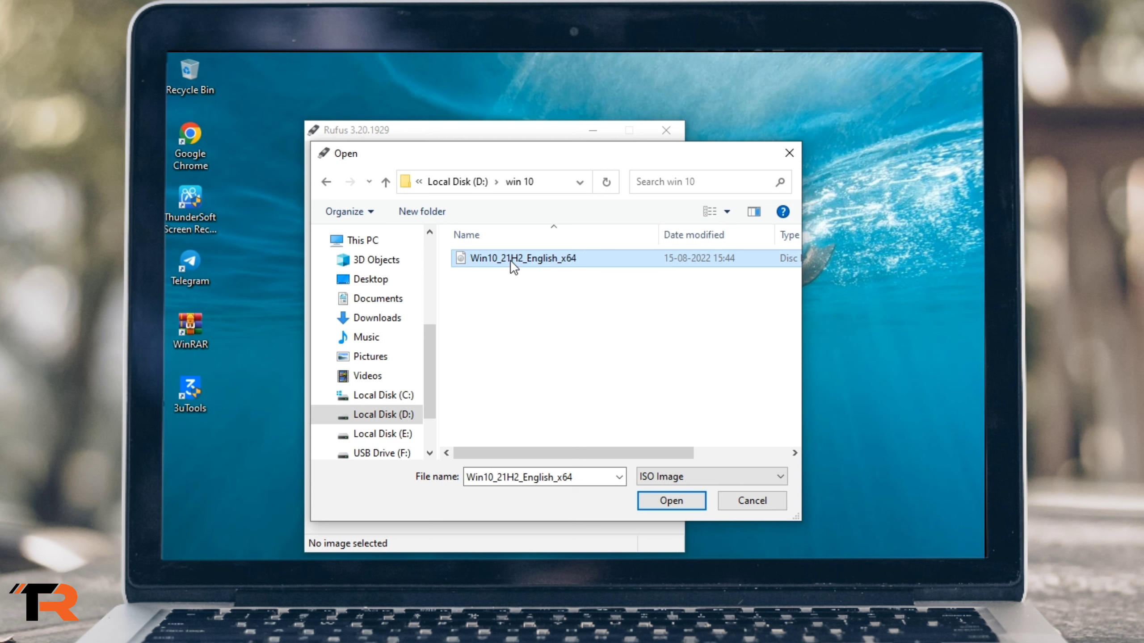
{"action": "mouse_move", "coordinate": [512, 270]}
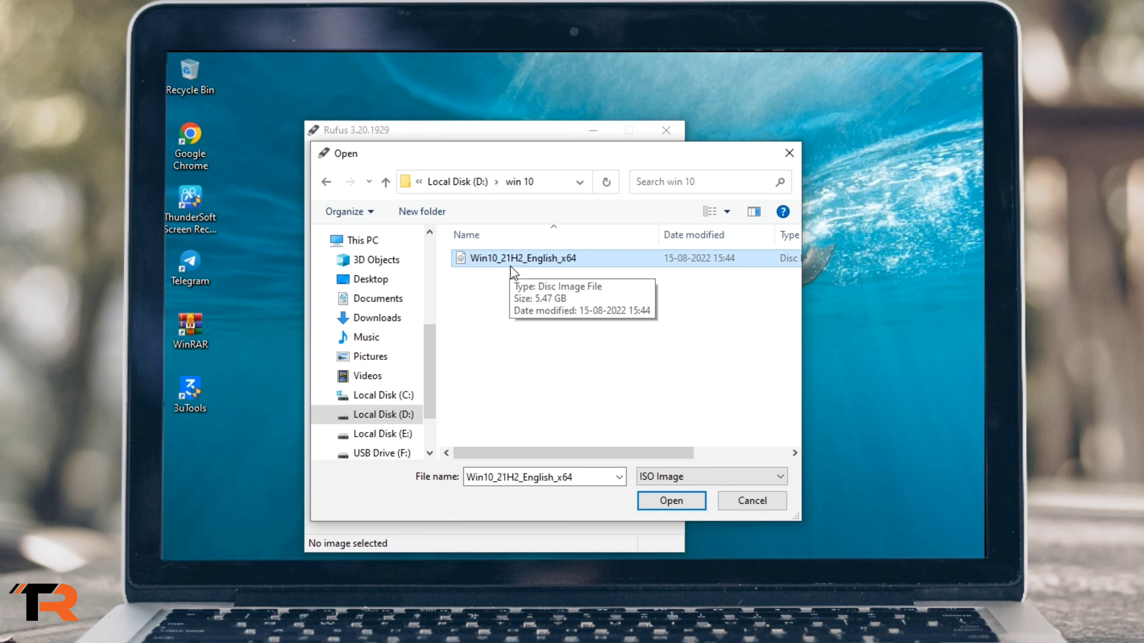
{"action": "left_click", "coordinate": [503, 261]}
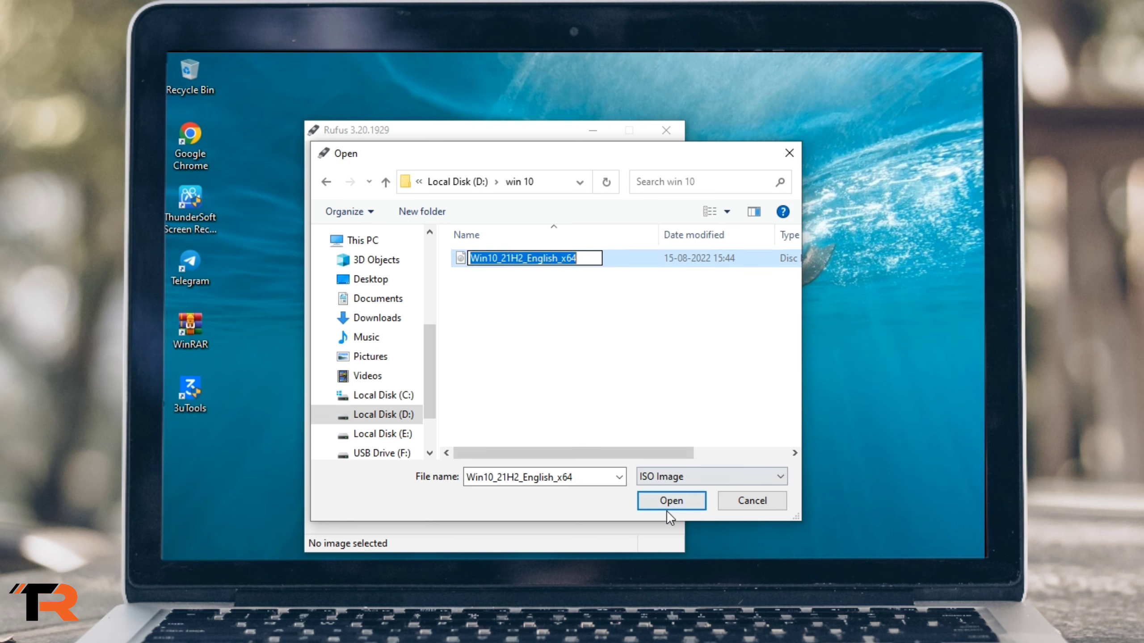
{"action": "left_click", "coordinate": [675, 503]}
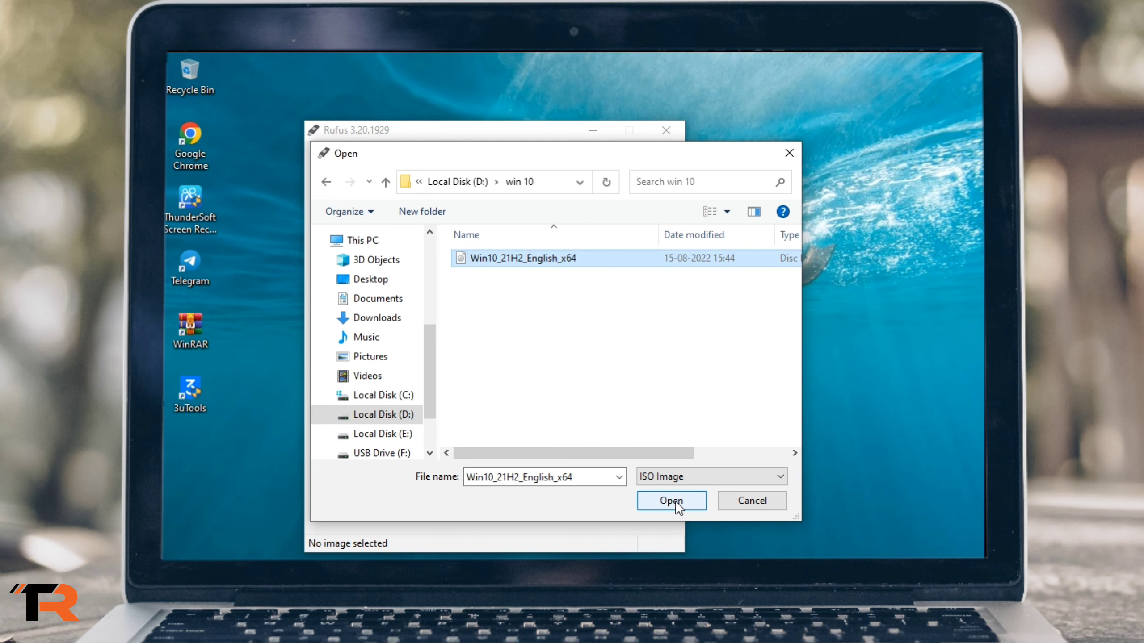
{"action": "left_click", "coordinate": [676, 501]}
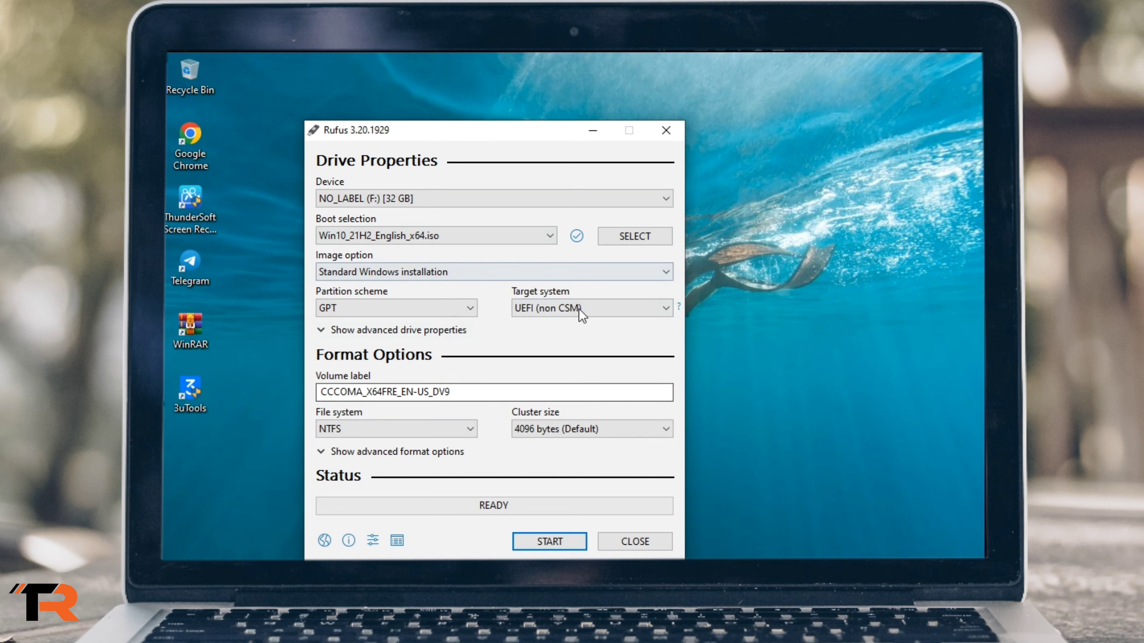
Write the Windows image to the 32 GB USB drive, accepting the erasure of its data, and close Rufus when finished
{"action": "left_click", "coordinate": [553, 542]}
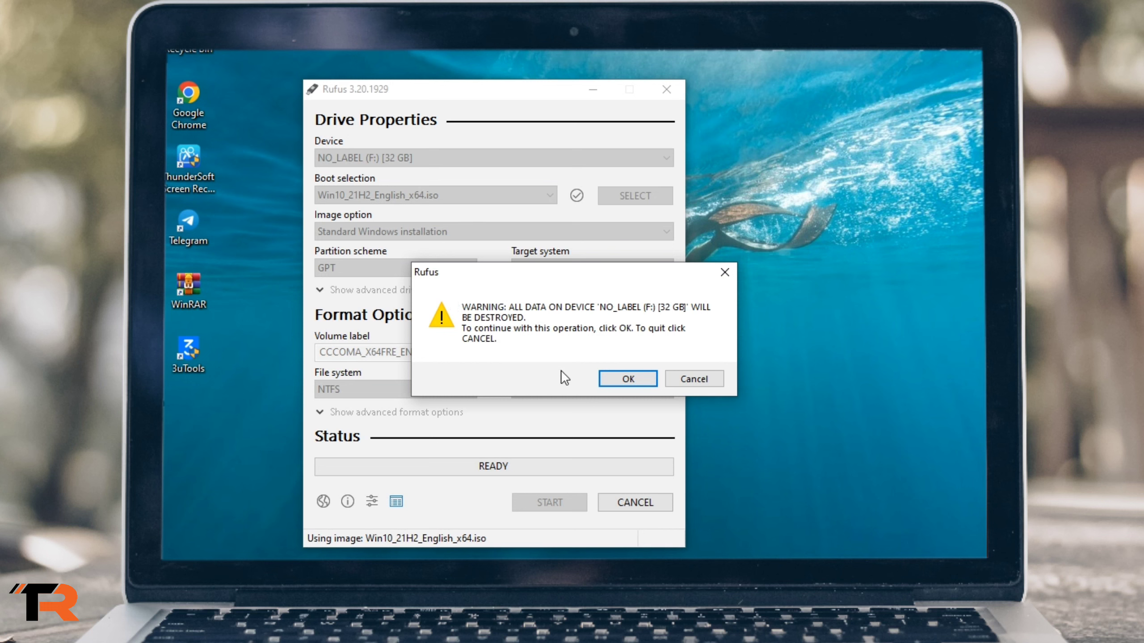
{"action": "left_click", "coordinate": [629, 378]}
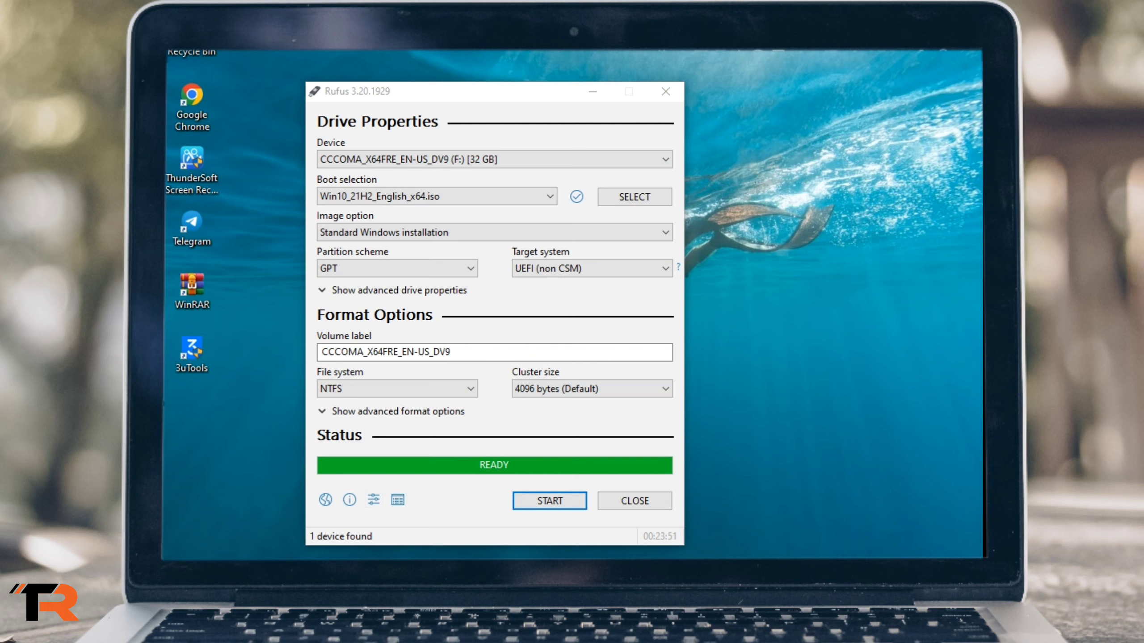
{"action": "left_click", "coordinate": [636, 508]}
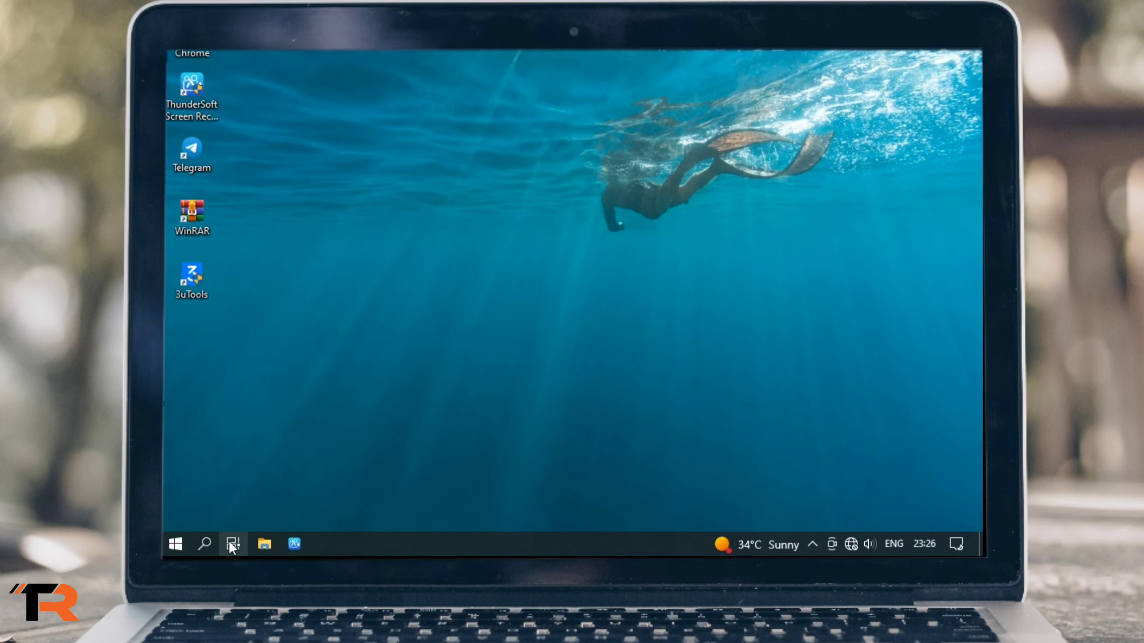
Switch to File Explorer and open the bootable USB drive (F:) under This PC to check its contents
{"action": "left_click", "coordinate": [265, 544]}
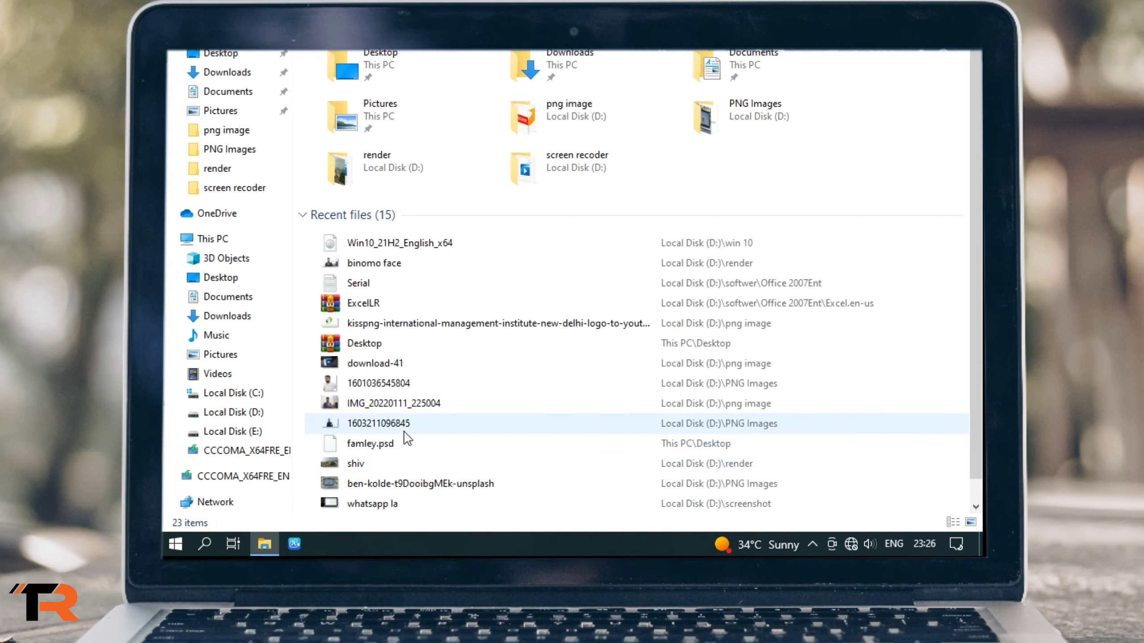
{"action": "left_click", "coordinate": [259, 459]}
{"action": "left_click", "coordinate": [263, 244]}
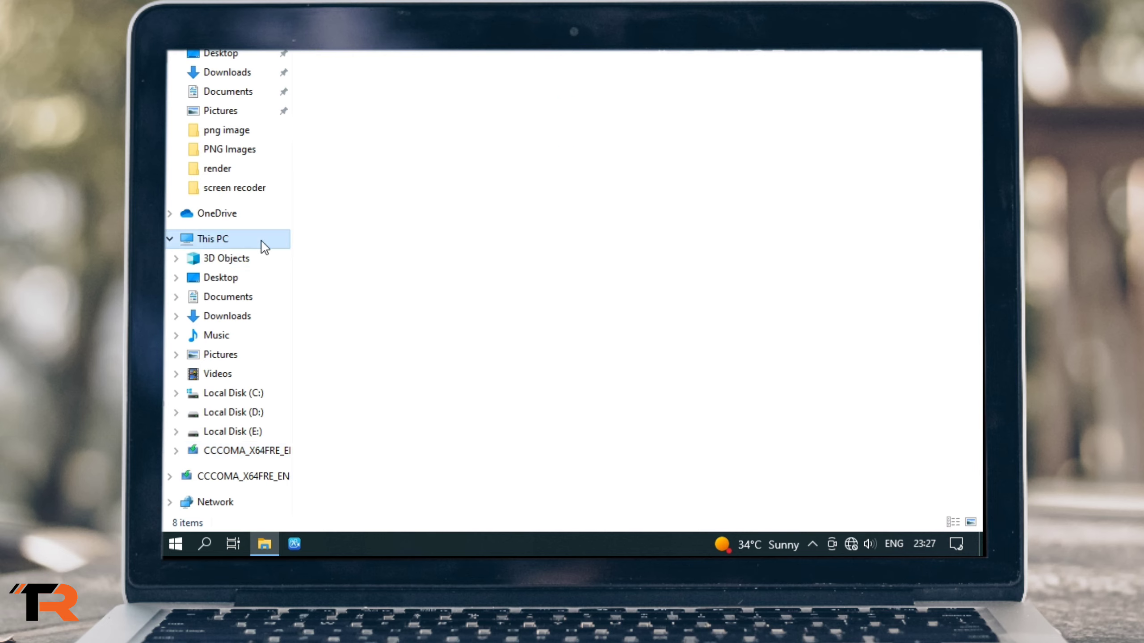
{"action": "left_click", "coordinate": [387, 353]}
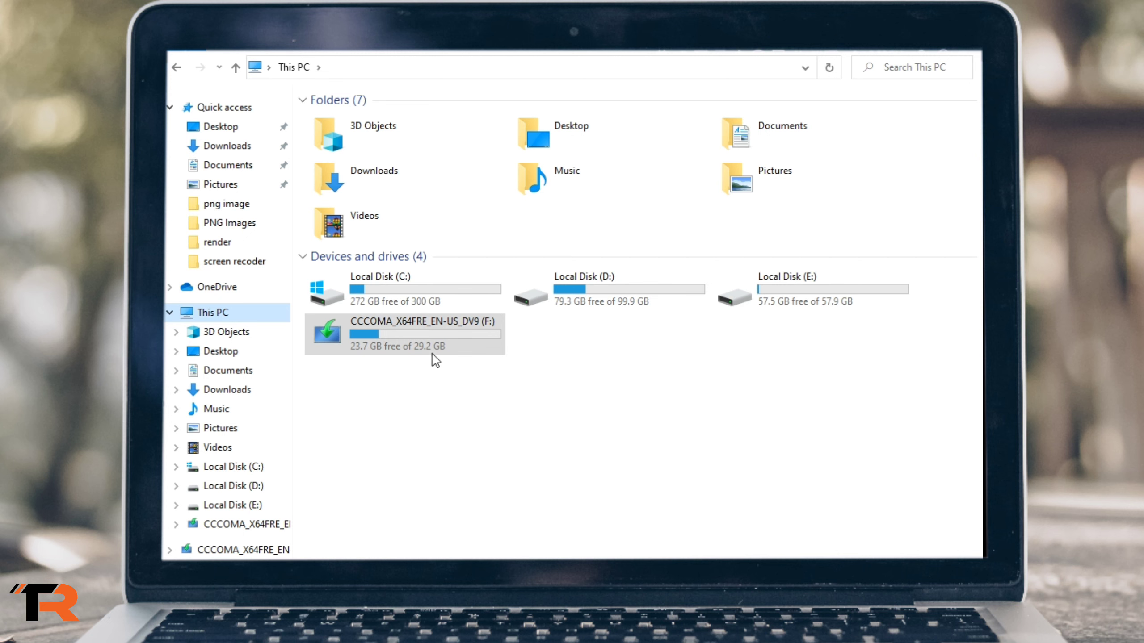
{"action": "left_click", "coordinate": [498, 351]}
{"action": "left_click", "coordinate": [415, 339]}
{"action": "double_click", "coordinate": [414, 339]}
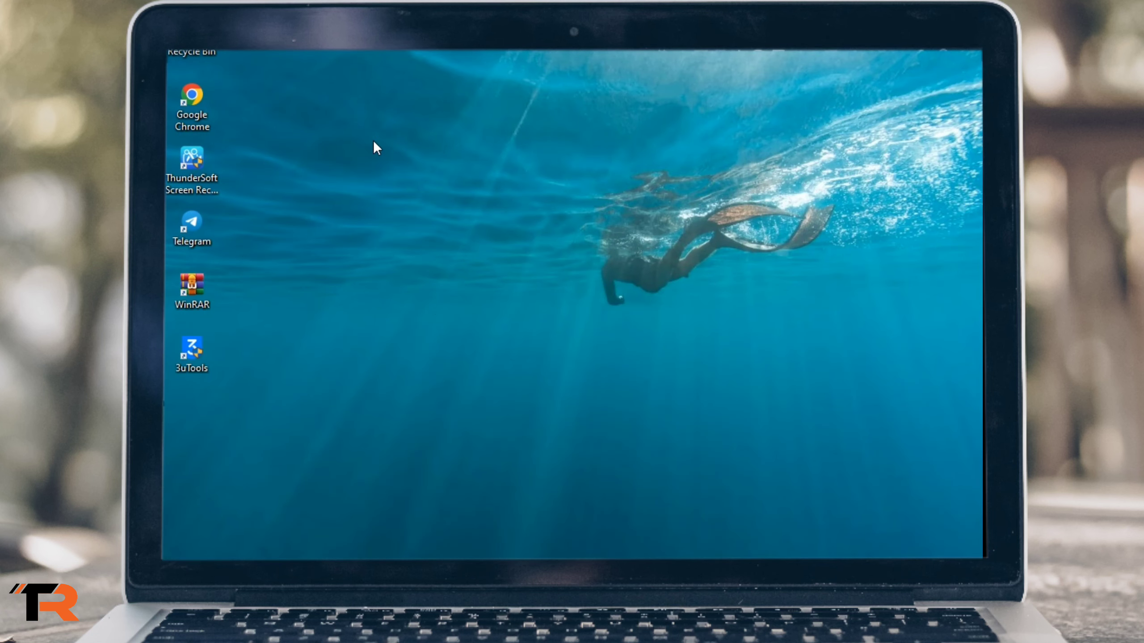
{"action": "right_click", "coordinate": [374, 140]}
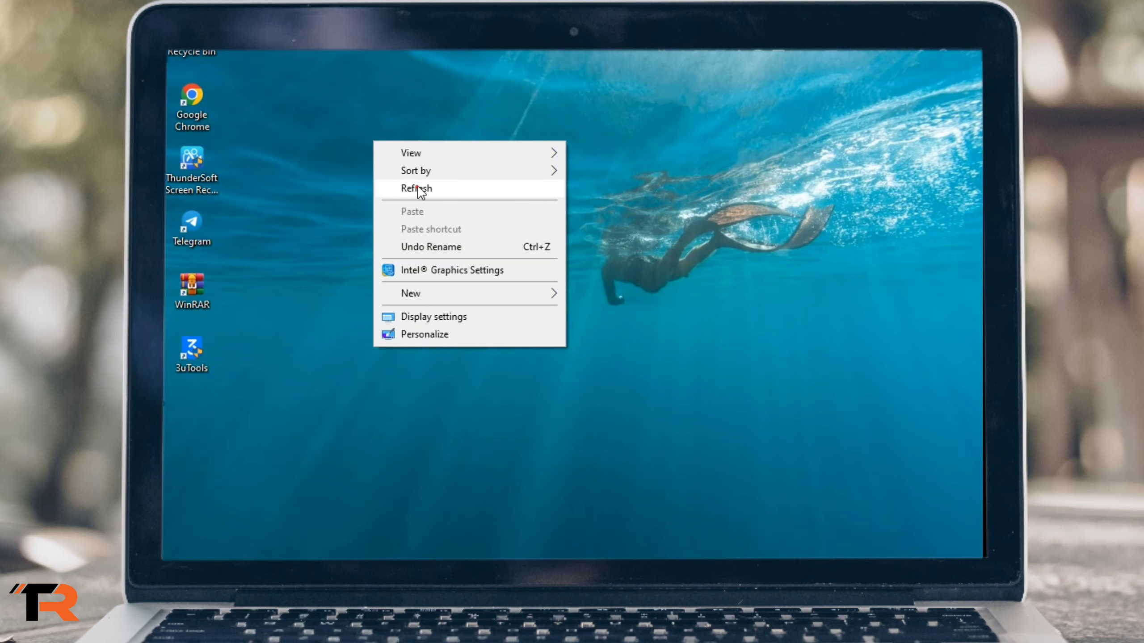
{"action": "left_click", "coordinate": [417, 186]}
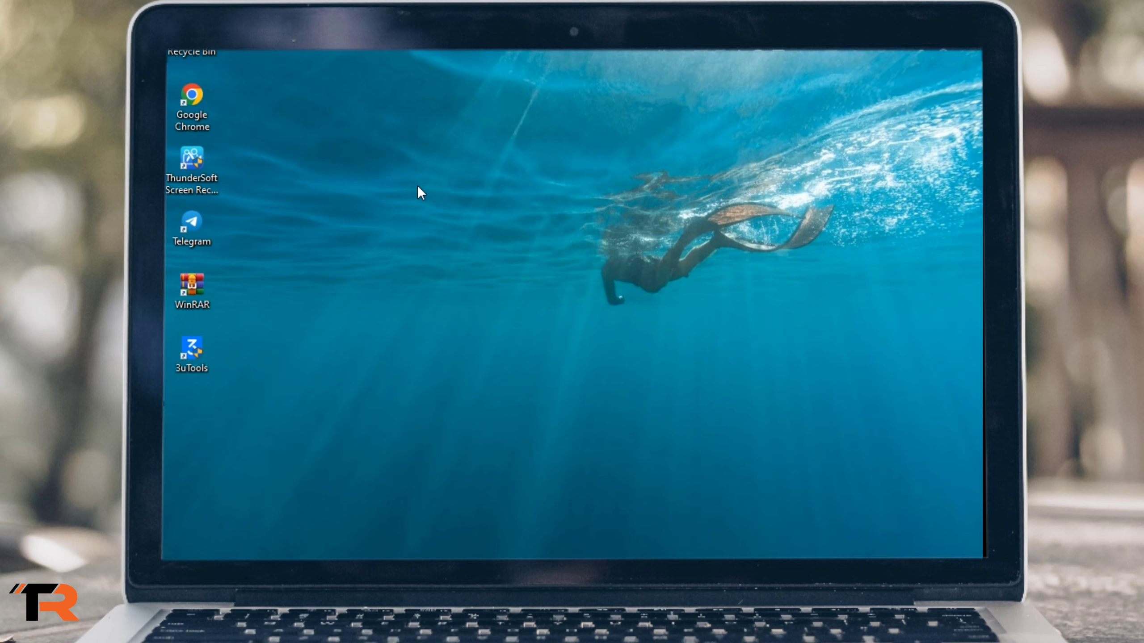